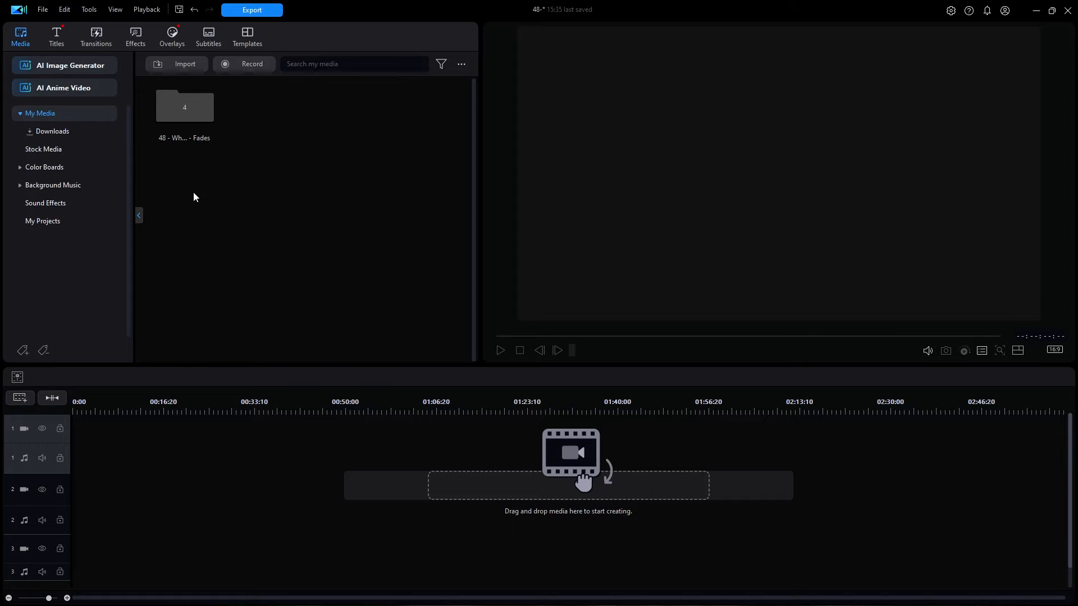
Place stock video 473327793_HD at the start of video track 1 and enlarge the height of its audio track.
{"action": "left_click", "coordinate": [56, 152]}
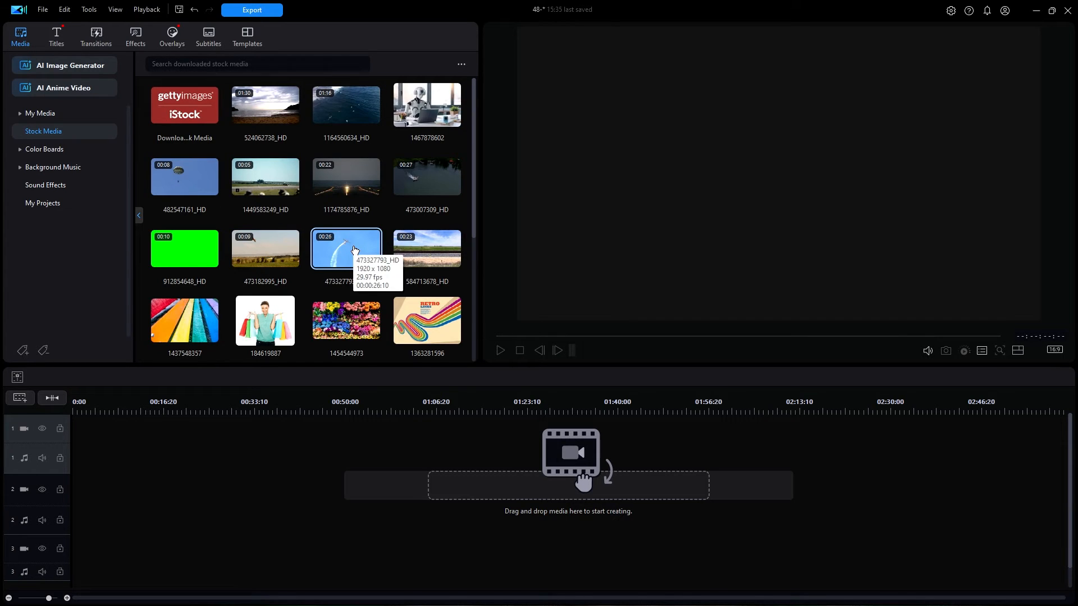
{"action": "left_click_drag", "start_coordinate": [355, 250], "coordinate": [74, 460]}
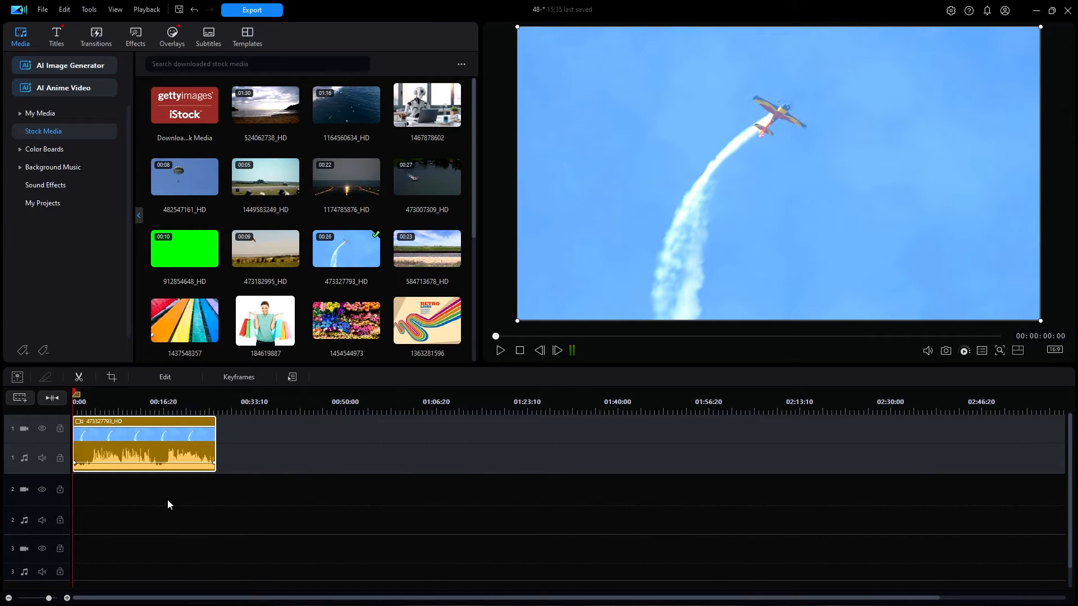
{"action": "left_click_drag", "start_coordinate": [53, 475], "coordinate": [45, 492]}
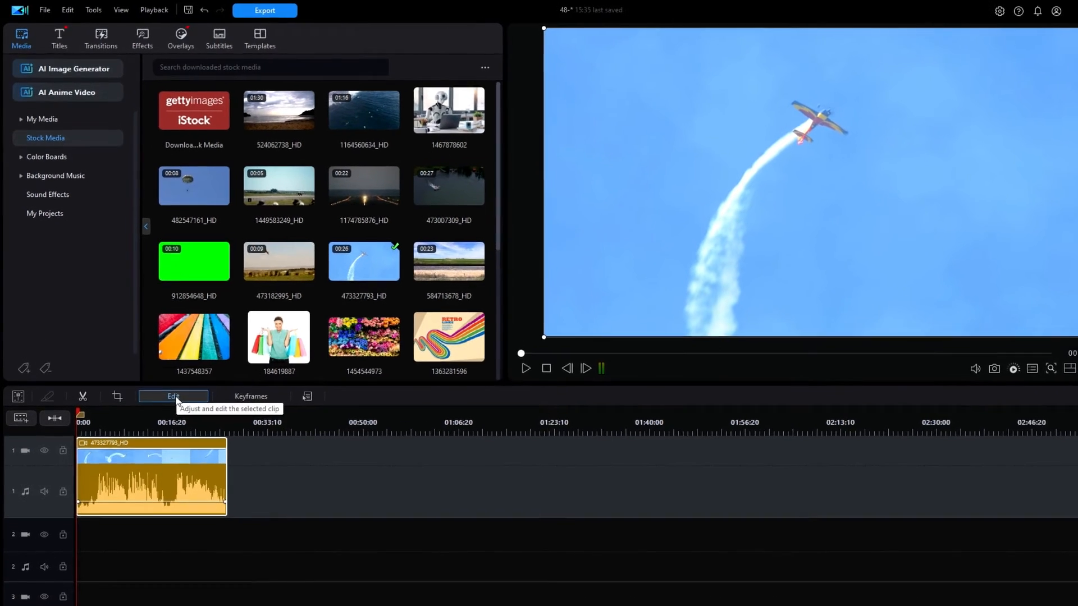
Set both the audio fade-in and fade-out of the 473327793_HD clip to 10.0 s in its volume settings.
{"action": "left_click", "coordinate": [189, 431]}
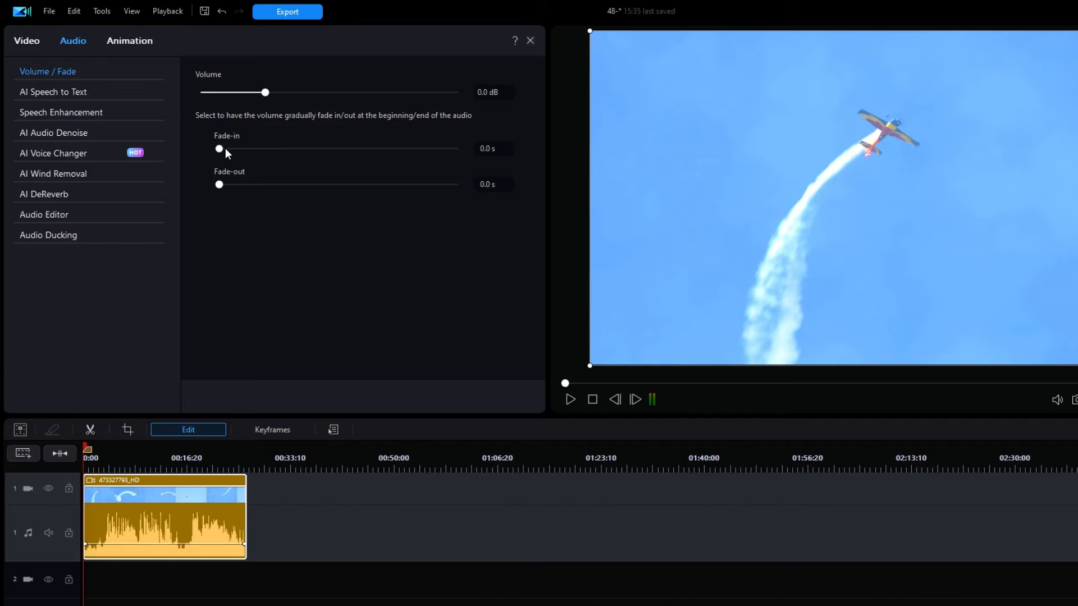
{"action": "left_click_drag", "start_coordinate": [218, 148], "coordinate": [462, 175]}
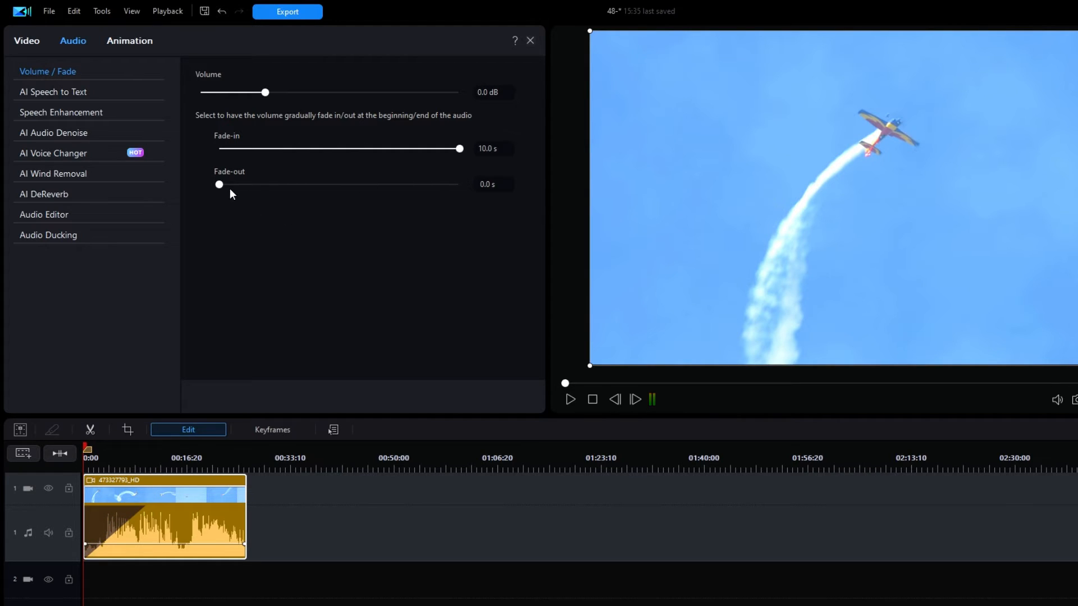
{"action": "left_click_drag", "start_coordinate": [225, 184], "coordinate": [201, 202]}
{"action": "left_click_drag", "start_coordinate": [223, 190], "coordinate": [477, 195]}
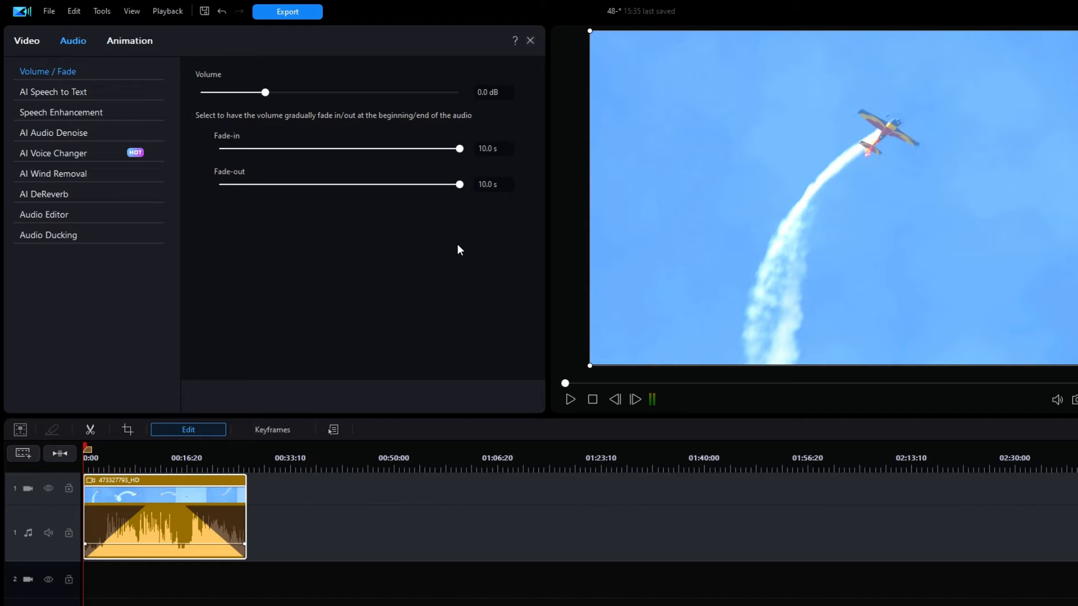
Reset the clip's audio fade-out and fade-in to 0.0 s and close the clip's audio settings.
{"action": "left_click_drag", "start_coordinate": [459, 185], "coordinate": [217, 186]}
{"action": "left_click_drag", "start_coordinate": [459, 148], "coordinate": [187, 152]}
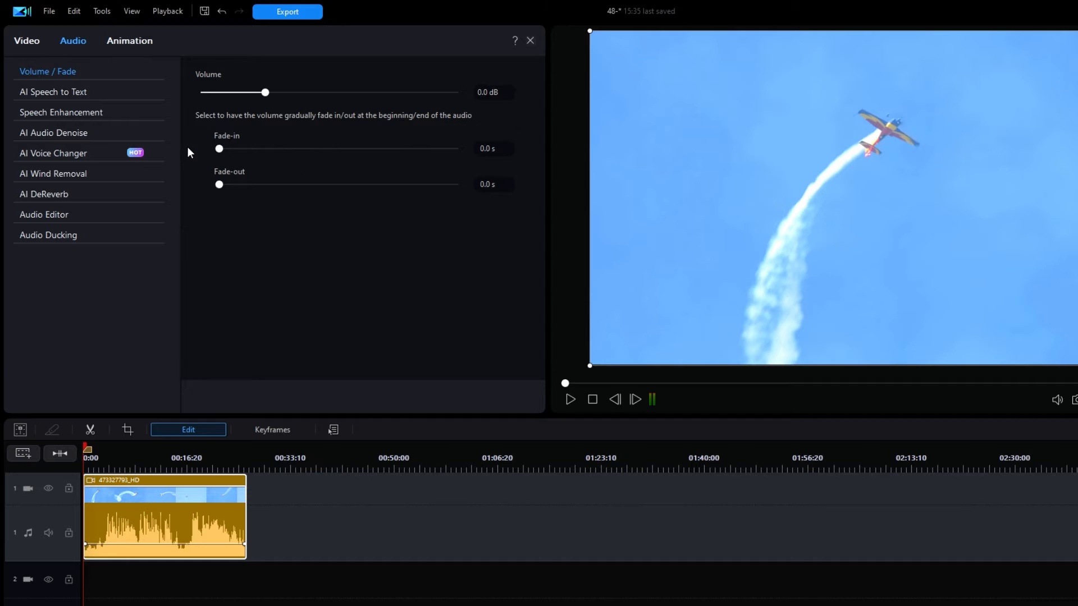
{"action": "left_click", "coordinate": [529, 42]}
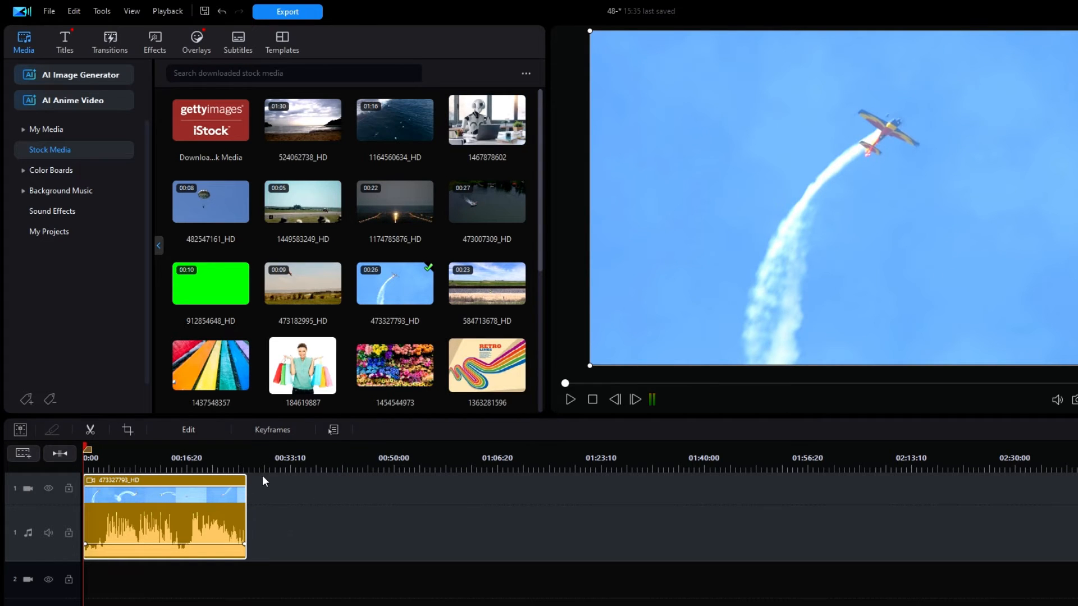
Apply a fade-in and a fade-out of about 10 s each to the video clip's audio directly on the timeline.
{"action": "left_click_drag", "start_coordinate": [284, 457], "coordinate": [643, 457]}
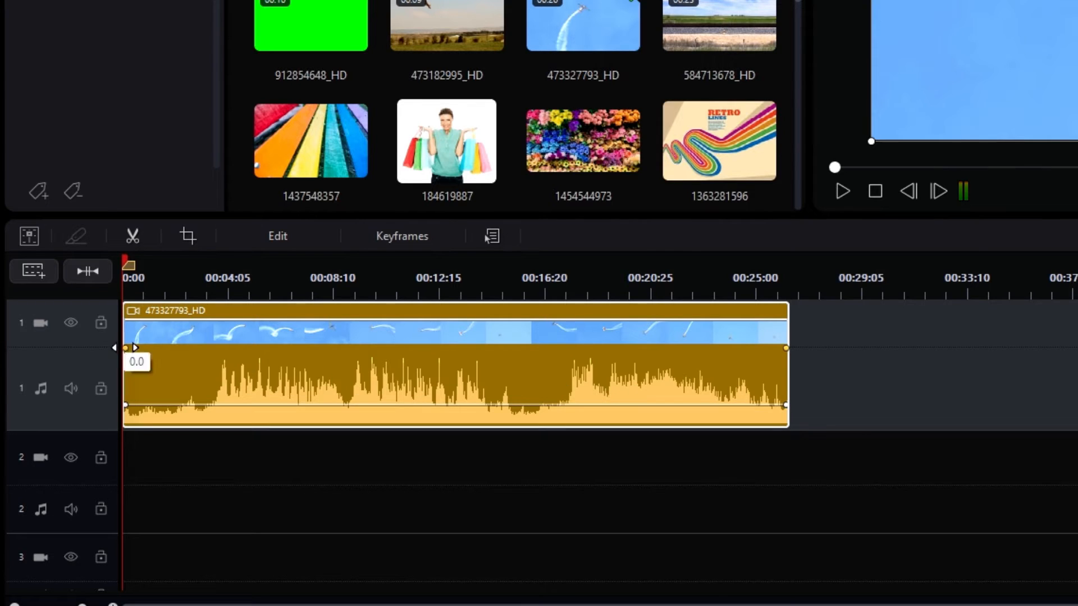
{"action": "mouse_move", "coordinate": [124, 349]}
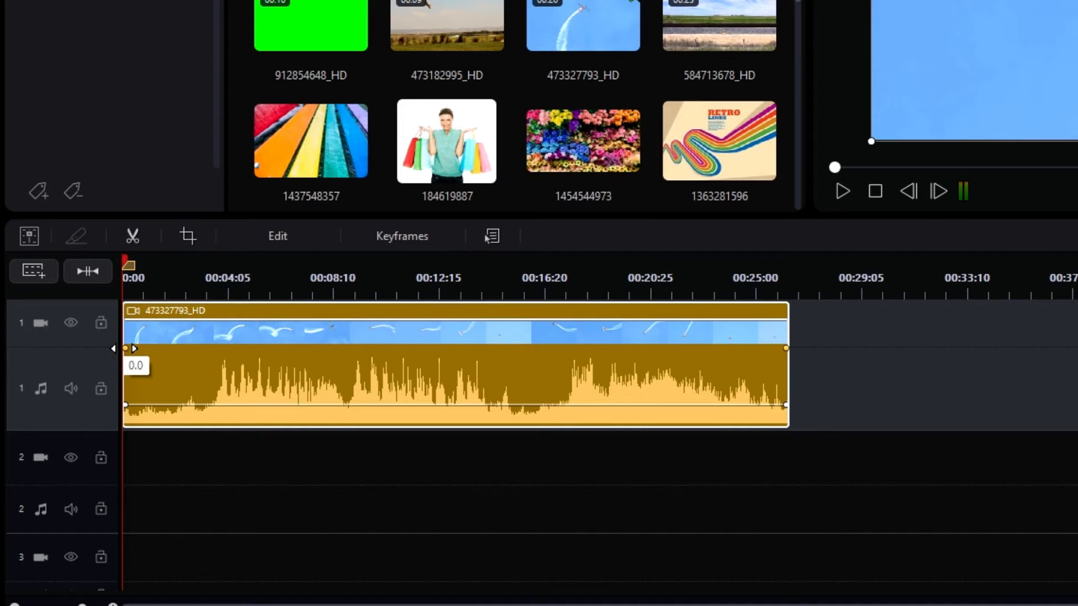
{"action": "left_click_drag", "start_coordinate": [124, 349], "coordinate": [562, 370]}
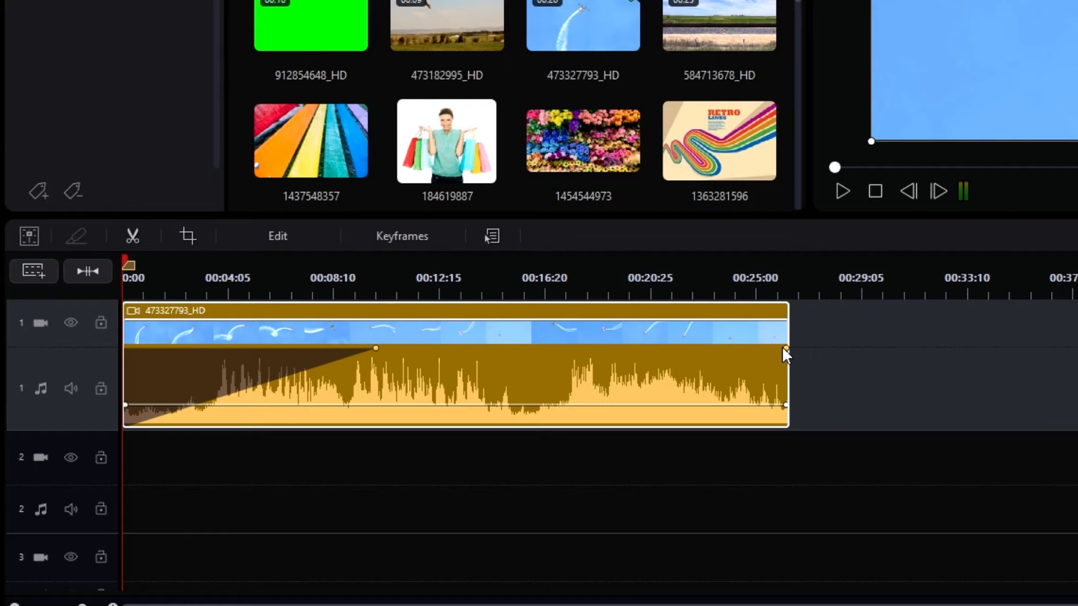
{"action": "left_click_drag", "start_coordinate": [780, 349], "coordinate": [456, 321]}
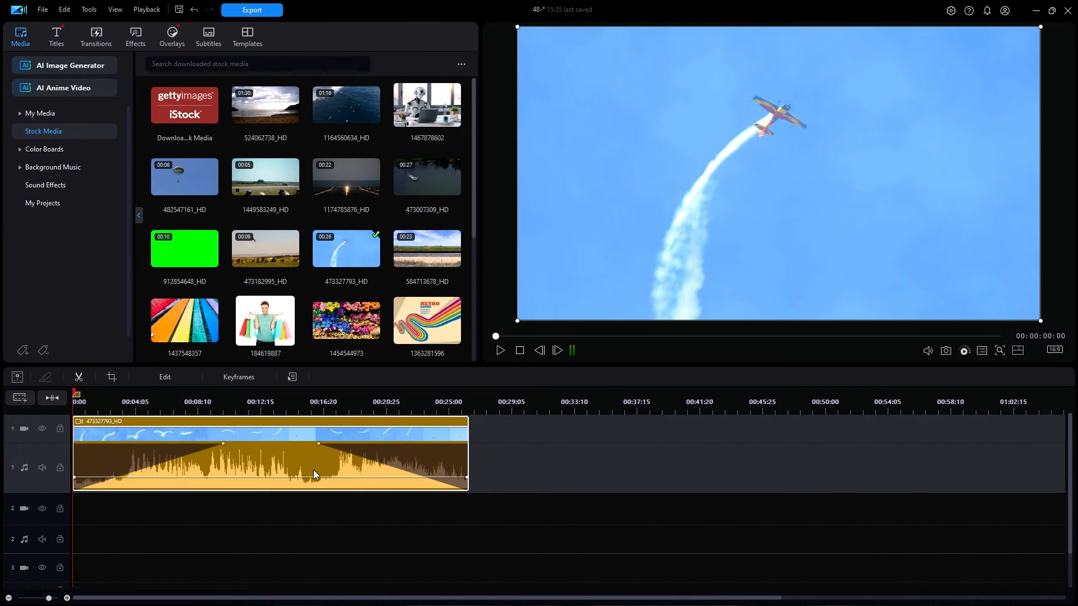
Add the Acoustic background music Award Winner at the start of audio track 2 and enlarge that track's height.
{"action": "left_click", "coordinate": [48, 168]}
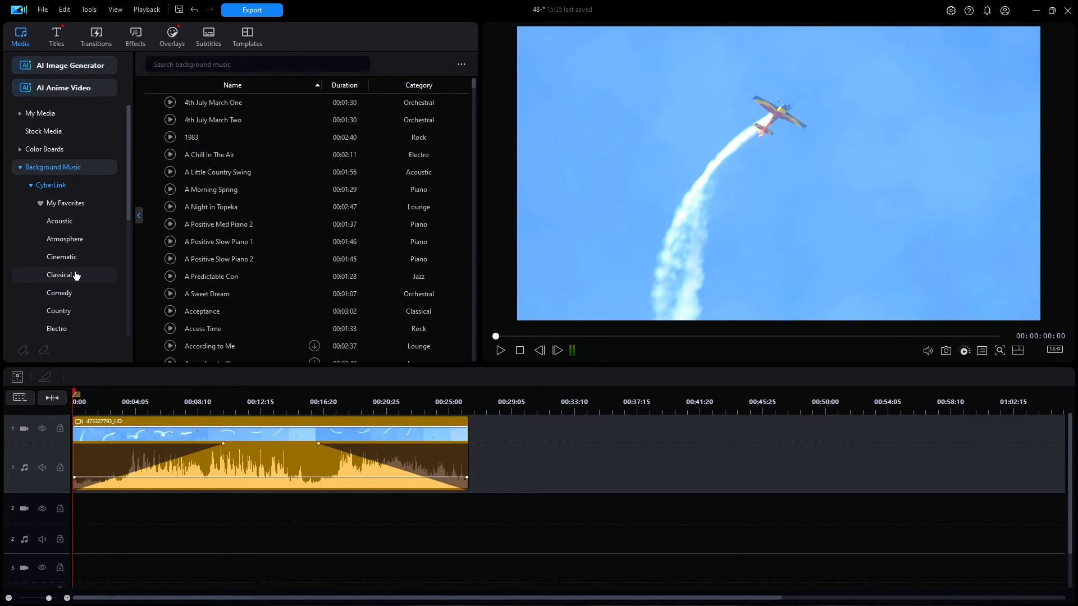
{"action": "left_click", "coordinate": [66, 221]}
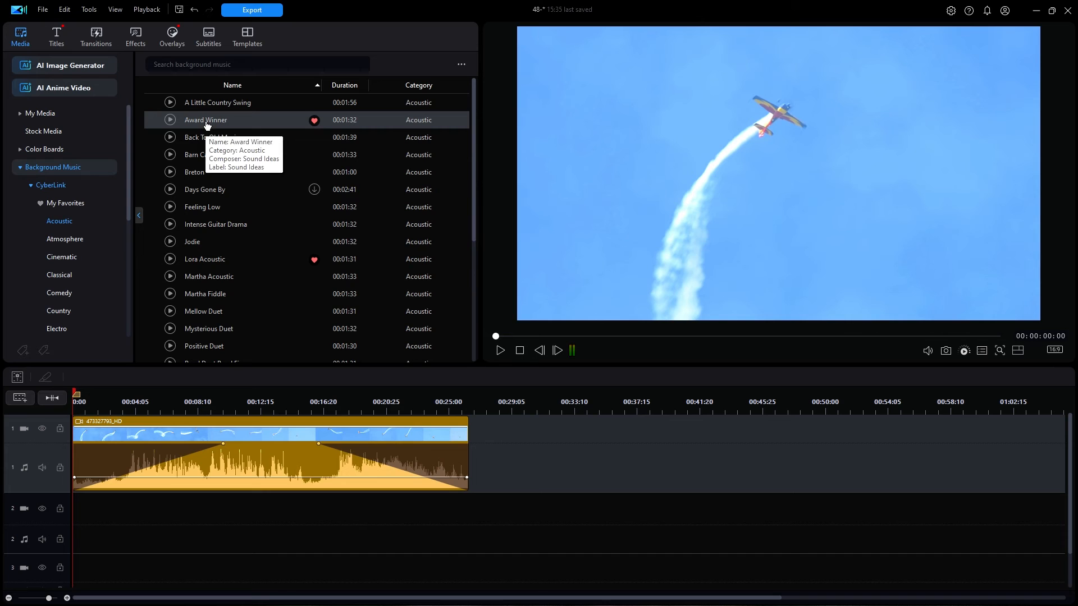
{"action": "left_click_drag", "start_coordinate": [208, 122], "coordinate": [66, 528]}
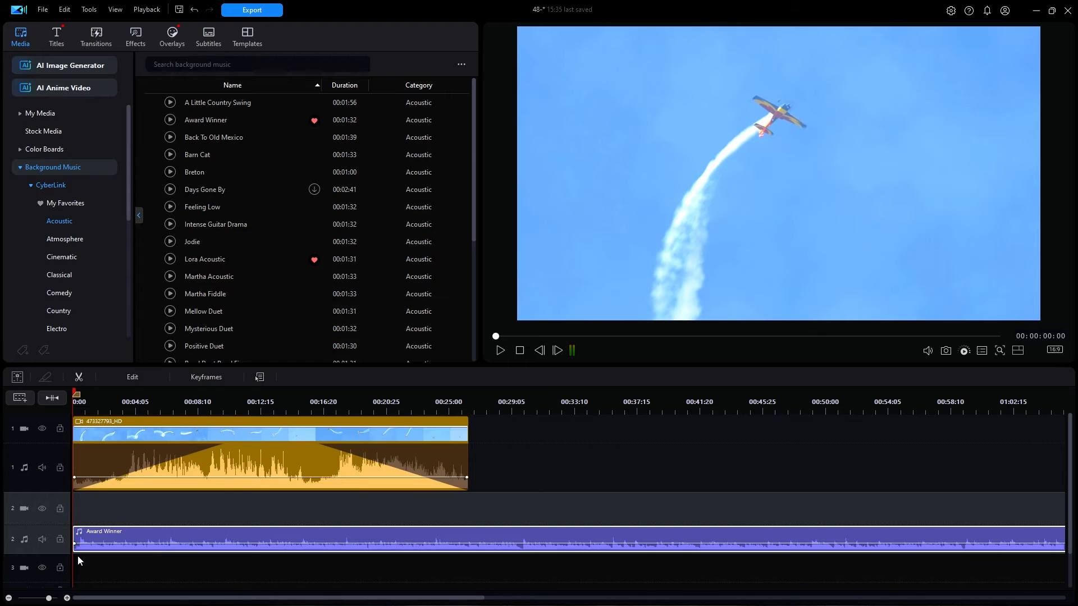
{"action": "left_click_drag", "start_coordinate": [53, 554], "coordinate": [48, 578]}
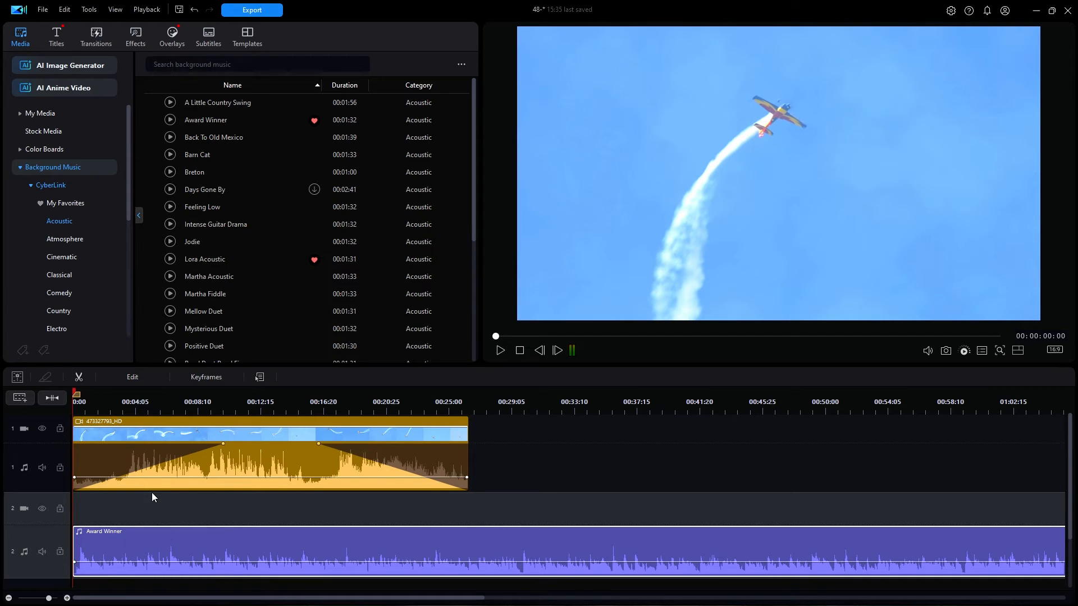
Apply a fade-in of about 10 s to the start of the Award Winner music on the timeline.
{"action": "left_click", "coordinate": [58, 399]}
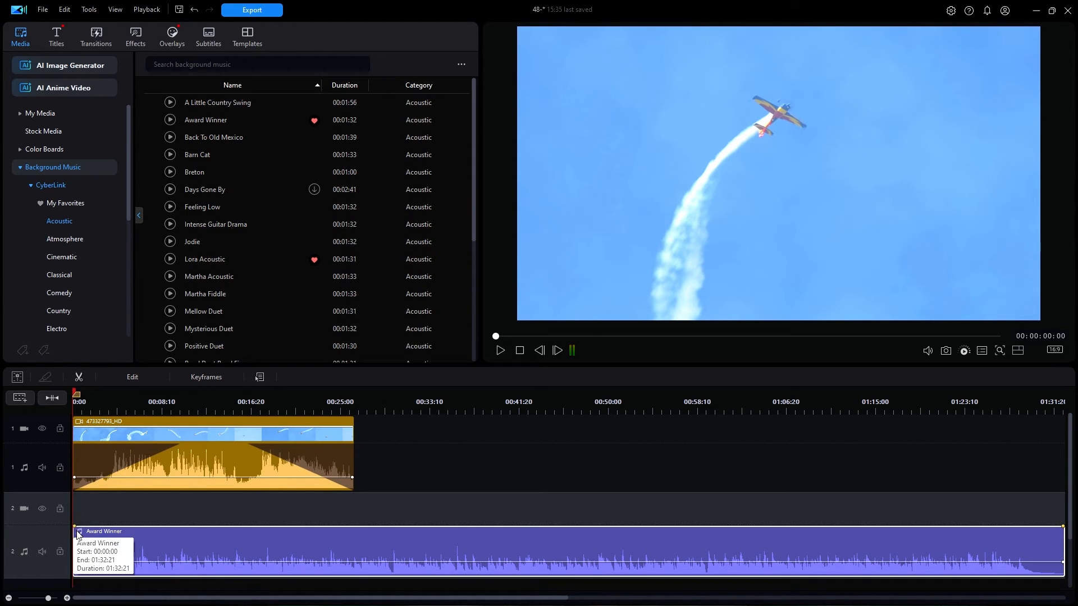
{"action": "left_click_drag", "start_coordinate": [75, 529], "coordinate": [180, 526]}
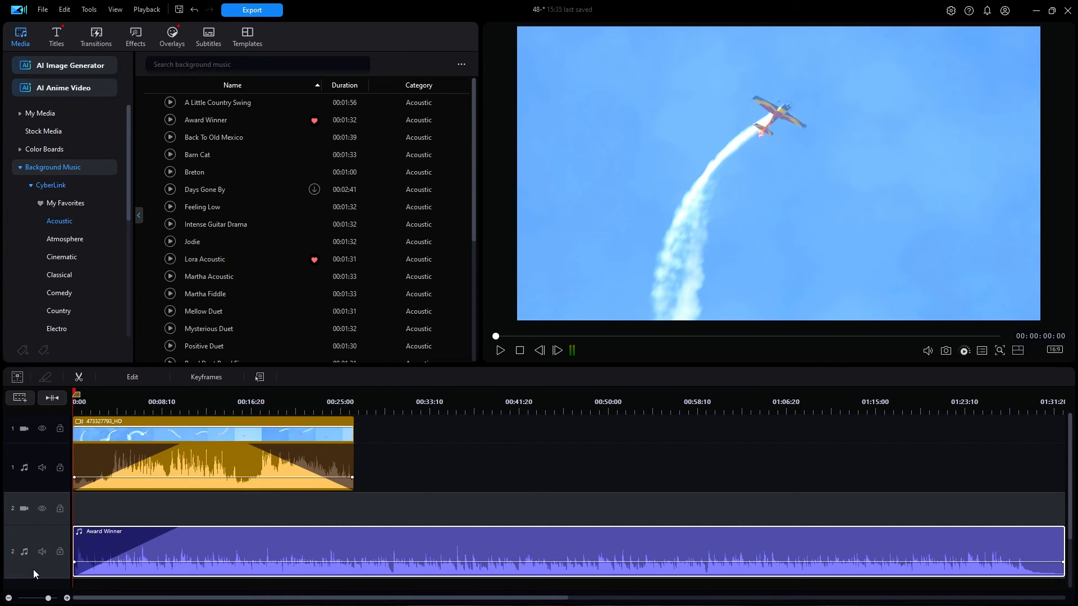
{"action": "left_click_drag", "start_coordinate": [41, 577], "coordinate": [41, 585]}
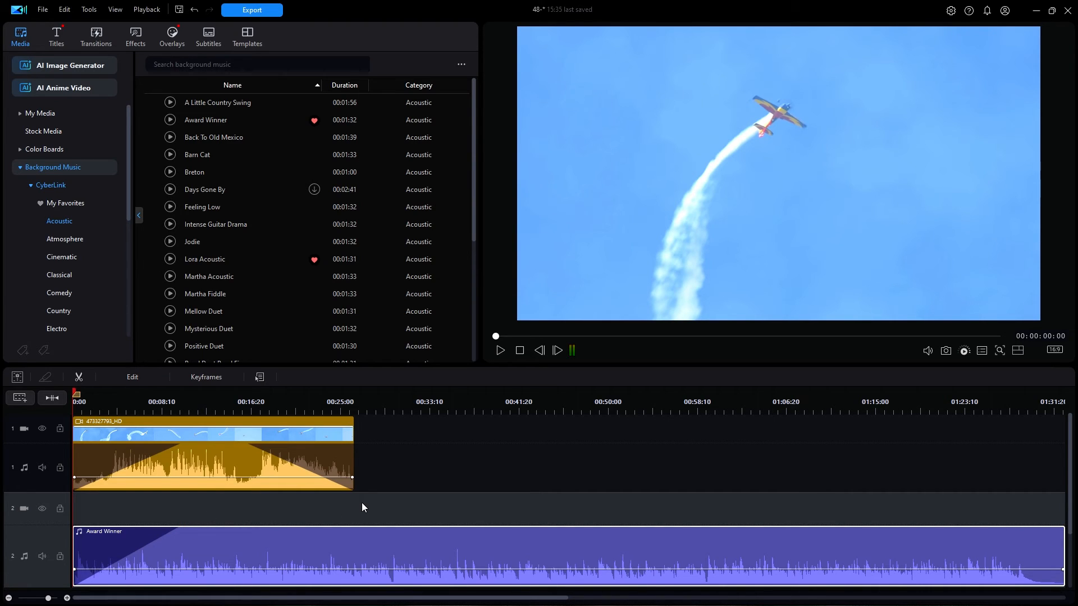
Add a volume keyframe to Award Winner about 10 s in, near the end of its fade-in.
{"action": "scroll", "coordinate": [362, 501], "scroll_direction": "right", "scroll_amount": 2}
{"action": "scroll", "coordinate": [362, 500], "scroll_direction": "left", "scroll_amount": 2}
{"action": "left_click_drag", "start_coordinate": [1071, 452], "coordinate": [1071, 494]}
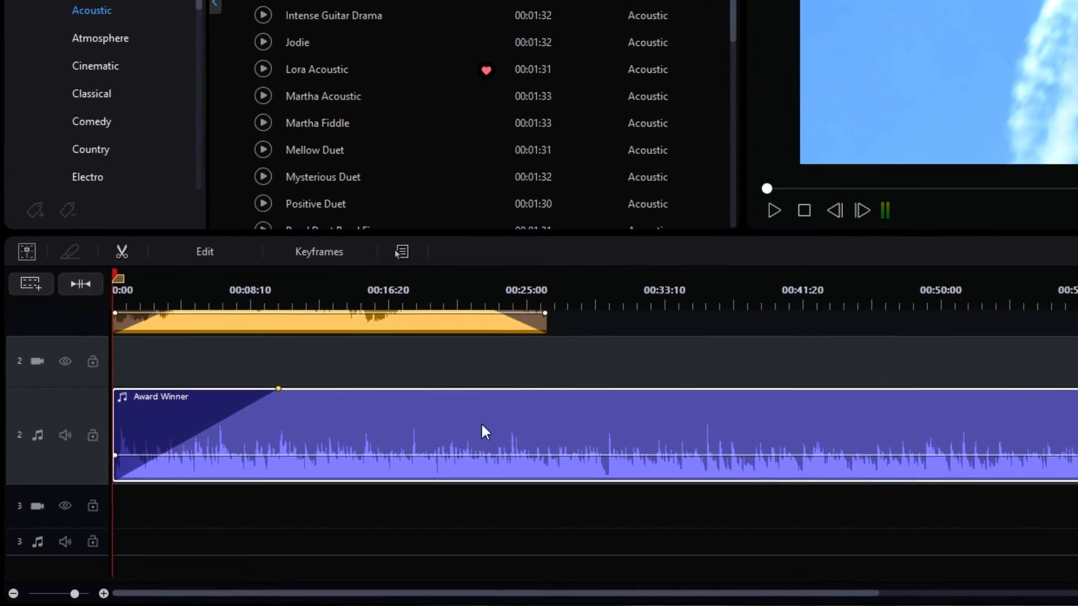
{"action": "scroll", "coordinate": [951, 341], "scroll_direction": "up", "scroll_amount": 2}
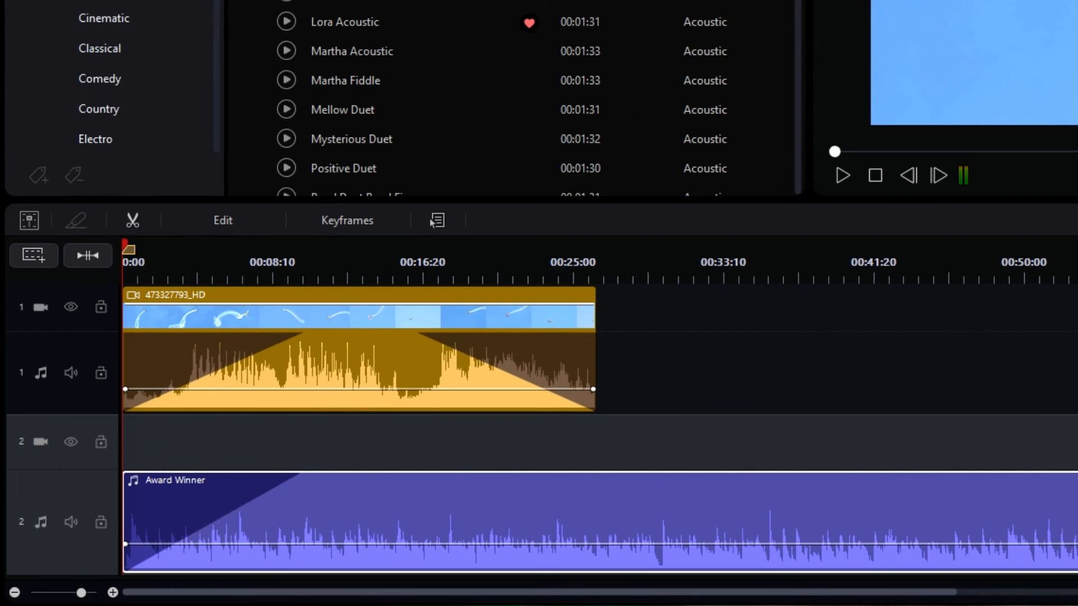
{"action": "left_click", "coordinate": [291, 544], "text": "ctrl"}
{"action": "left_click_drag", "start_coordinate": [293, 546], "coordinate": [305, 546]}
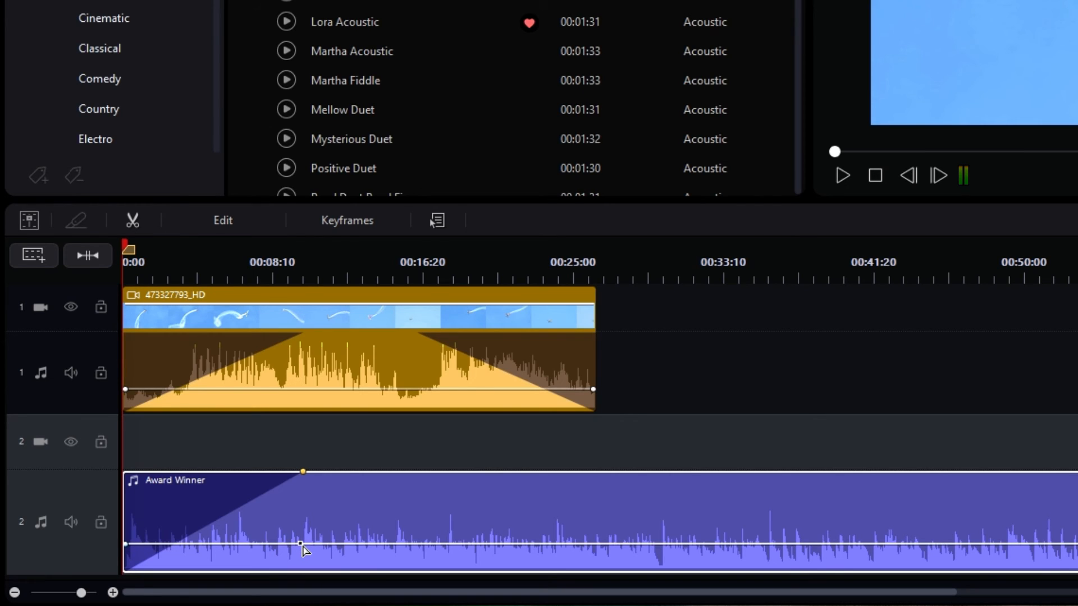
{"action": "left_click_drag", "start_coordinate": [306, 547], "coordinate": [300, 550]}
{"action": "left_click", "coordinate": [299, 547]}
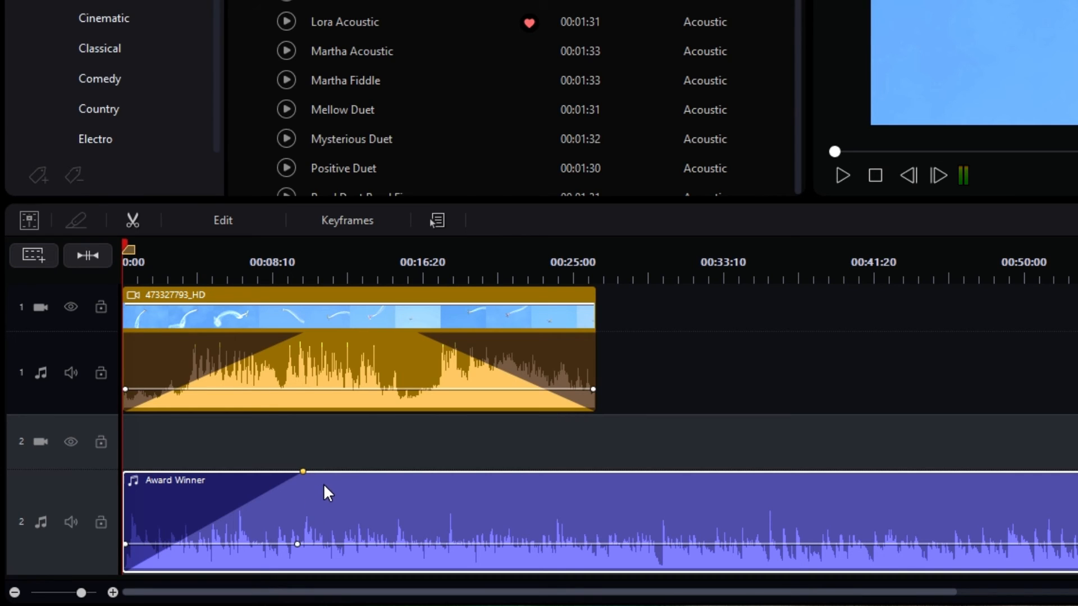
Remove the fade-in from Award Winner and lower its first volume keyframe to the minimum so the volume ramps up to the second keyframe.
{"action": "left_click", "coordinate": [303, 472]}
{"action": "left_click_drag", "start_coordinate": [303, 472], "coordinate": [63, 457]}
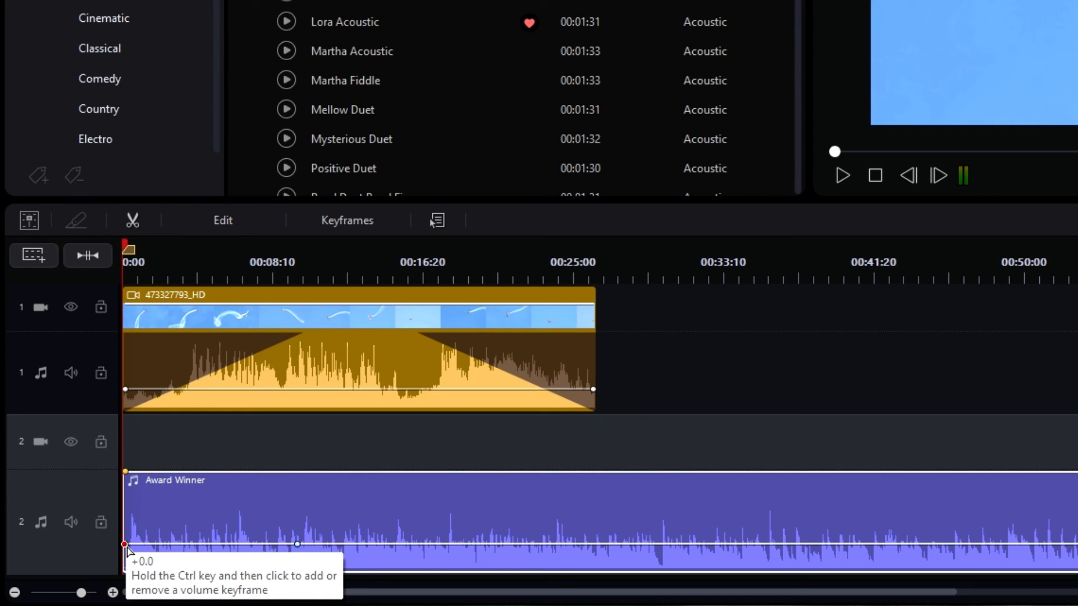
{"action": "left_click_drag", "start_coordinate": [124, 544], "coordinate": [120, 588]}
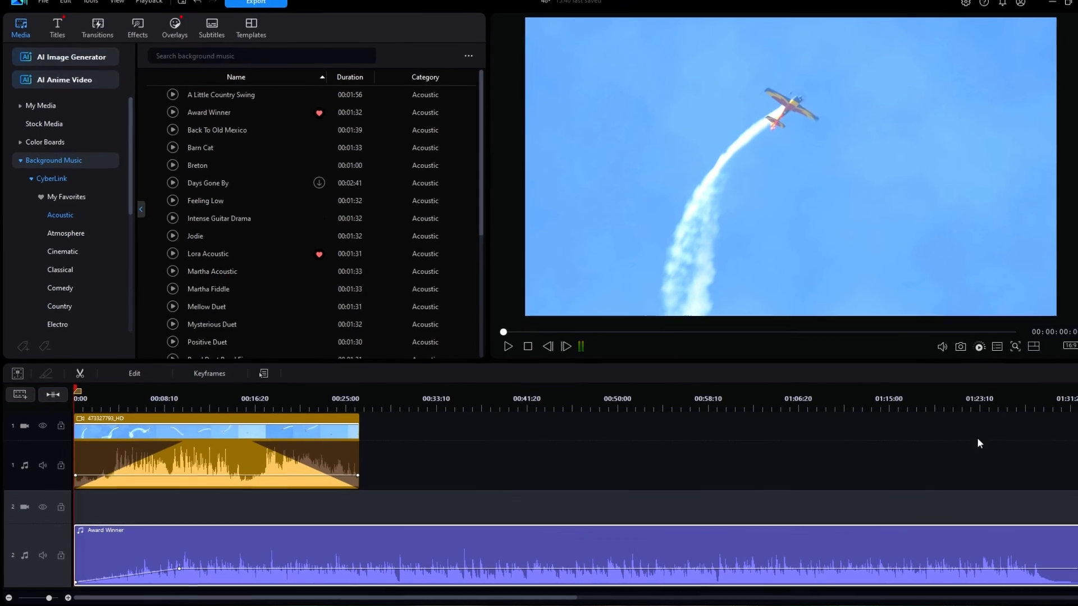
{"action": "left_click_drag", "start_coordinate": [753, 366], "coordinate": [758, 301]}
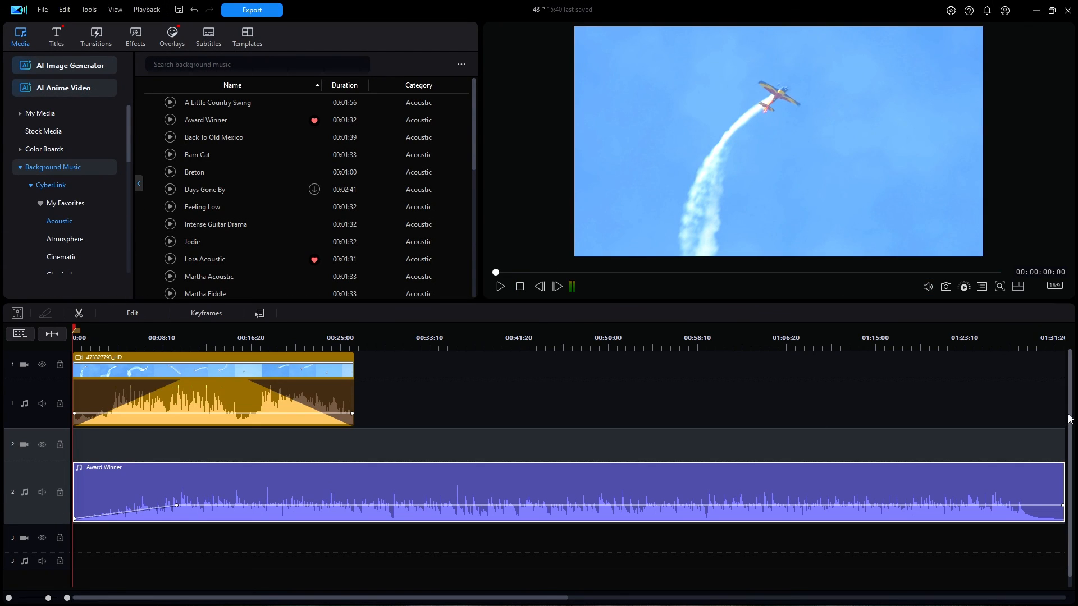